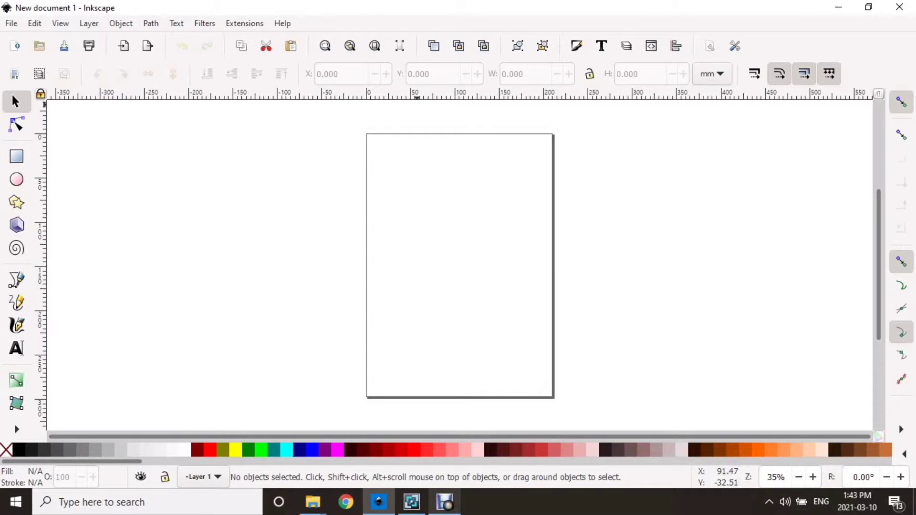
# Bring up the file-open dialog over the blank document to browse to the digital for sale folder
pyautogui.hotkey('ctrl', 'o')
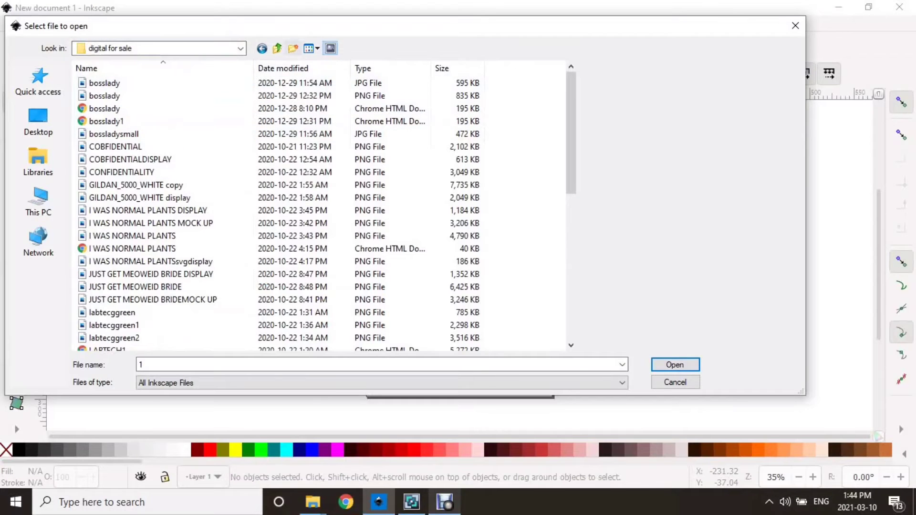
# Open the Labtech2 PNG from the folder, browsing it with medium-icon thumbnails
pyautogui.click(317, 48)
pyautogui.click(344, 94)
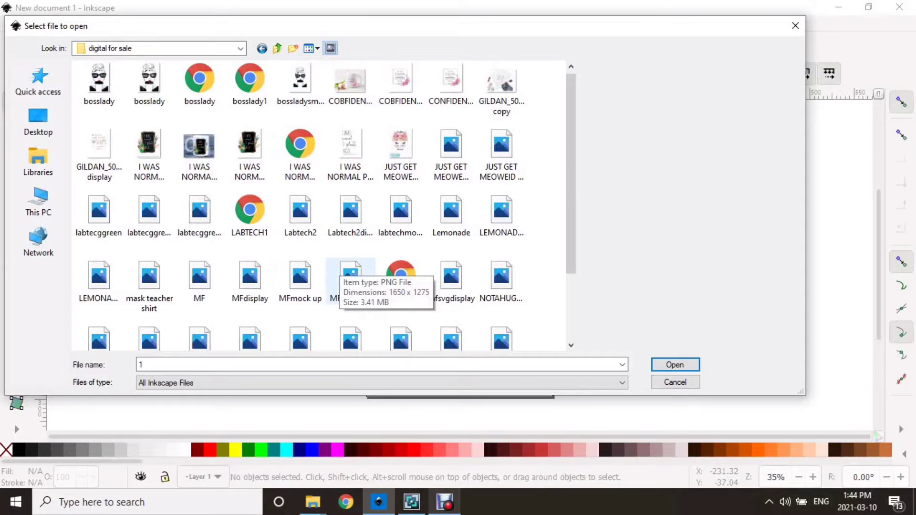
pyautogui.scroll(-3, 351, 274)
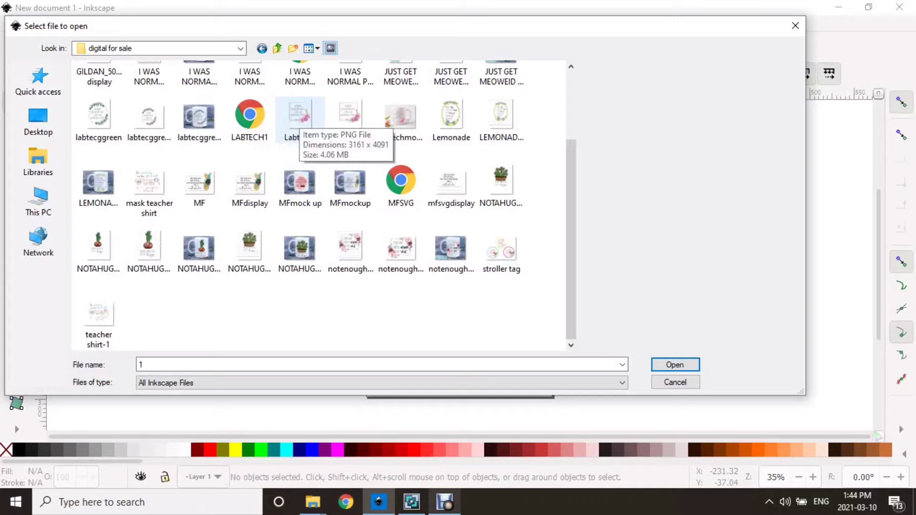
pyautogui.click(300, 117)
pyautogui.press('Return')
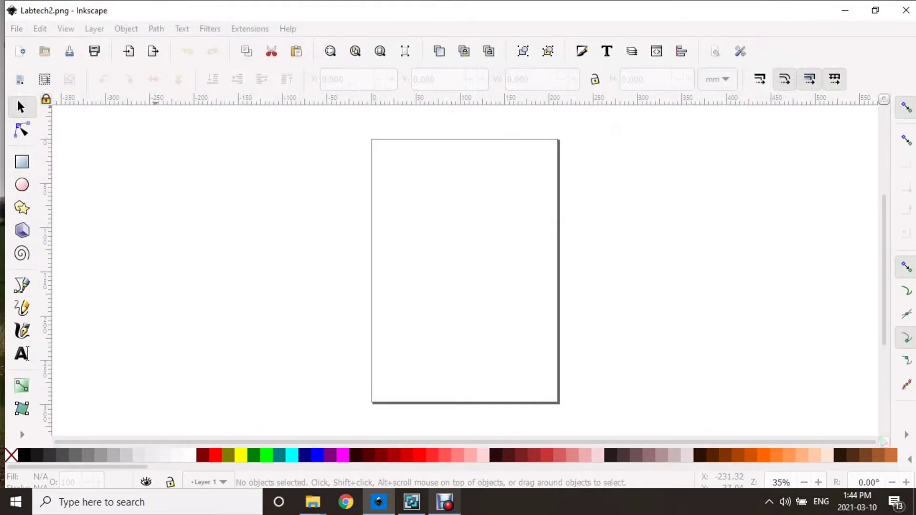
# Maximize the Inkscape window so the Labtech2 print fills the view, leaving it deselected
pyautogui.doubleClick(431, 10)
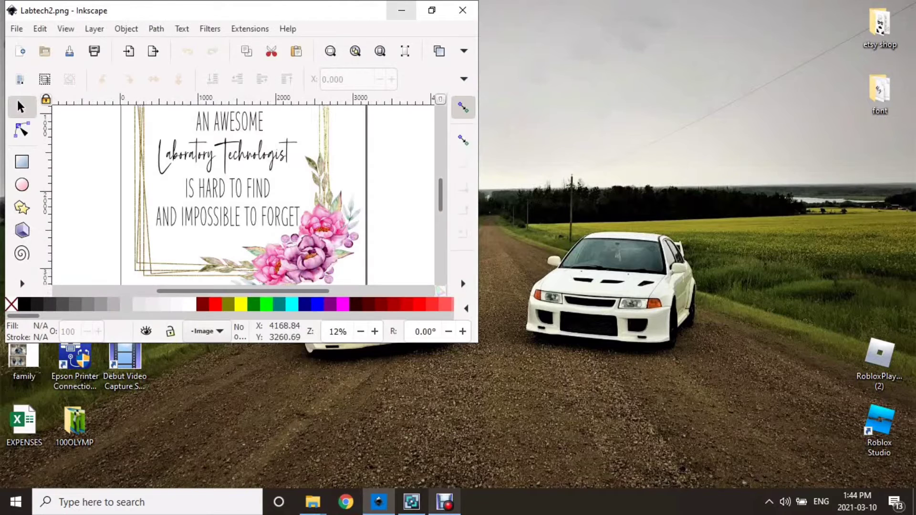
pyautogui.click(431, 10)
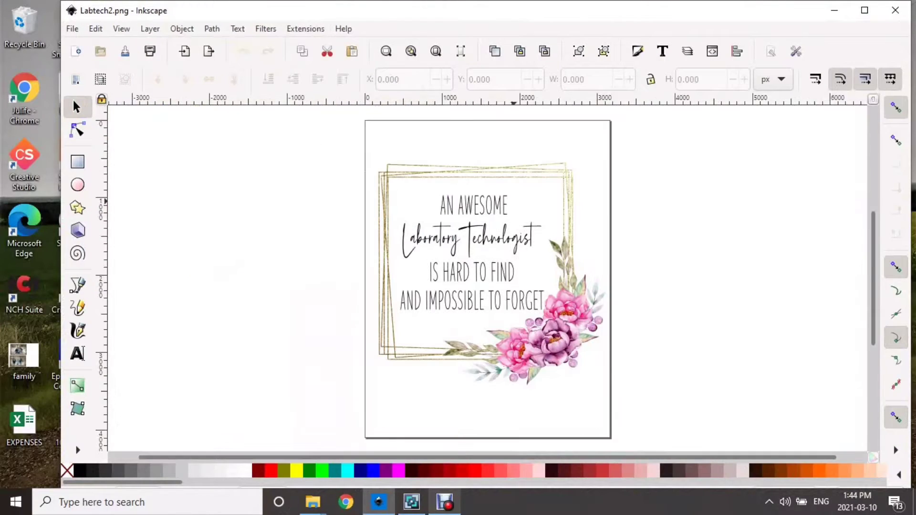
pyautogui.click(484, 178)
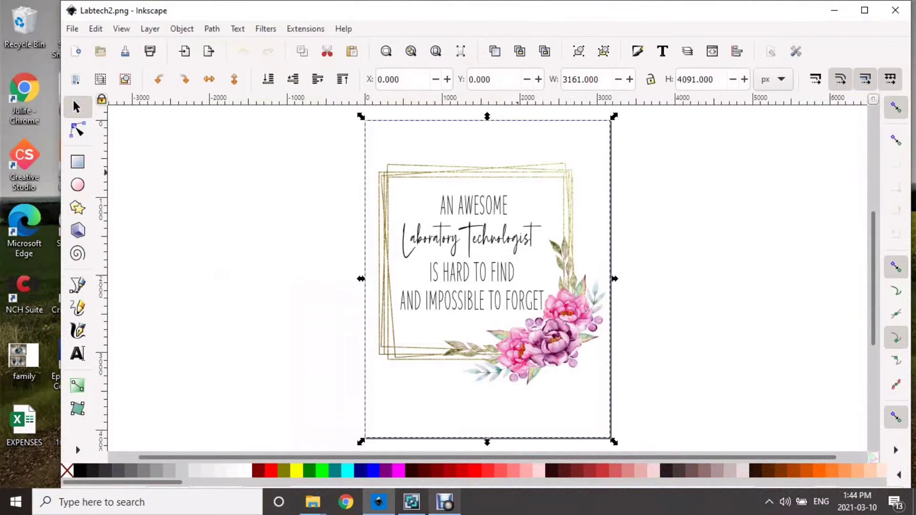
pyautogui.moveTo(509, 185); pyautogui.dragTo(294, 195)
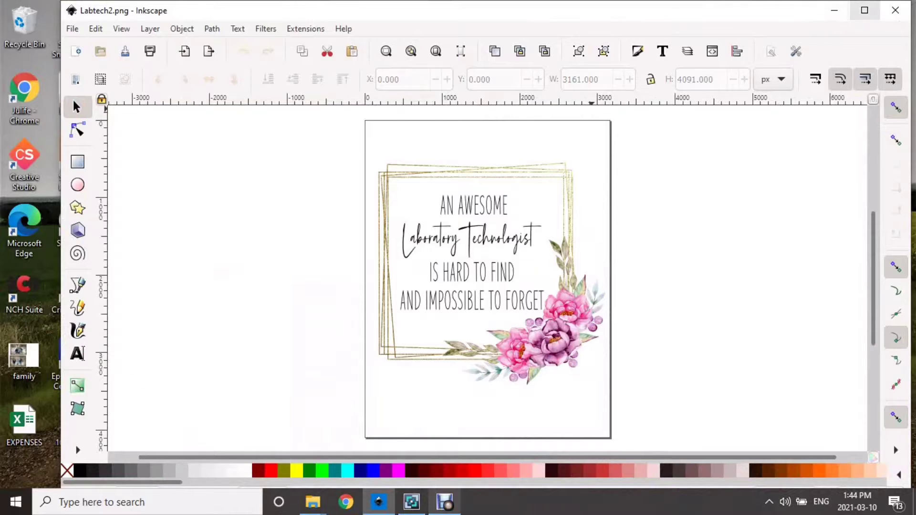
pyautogui.click(865, 11)
pyautogui.click(11, 23)
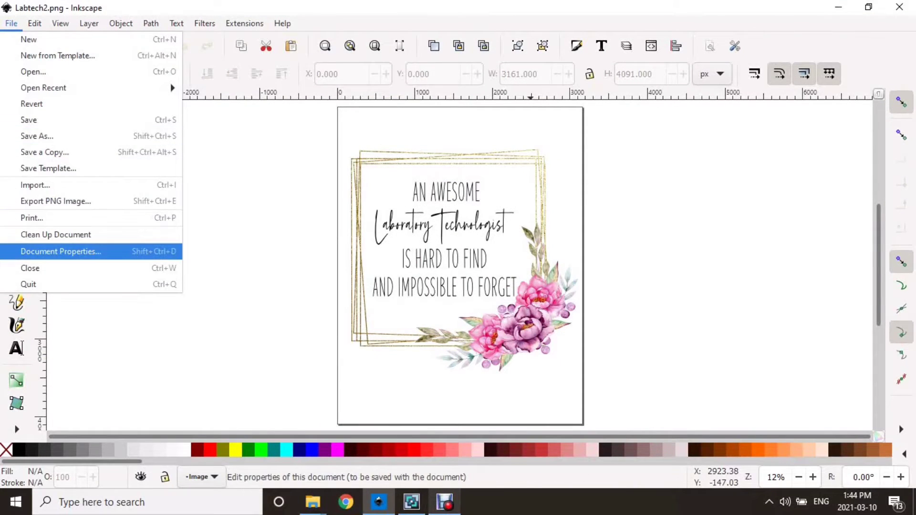
# Set the page to US Letter landscape, 11 × 8.5 in, with inches as display units
pyautogui.press('Return')
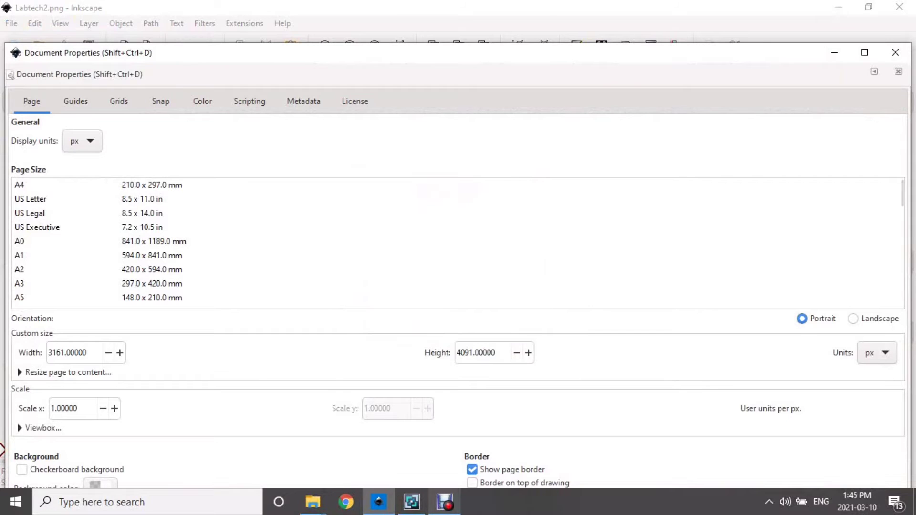
pyautogui.click(458, 199)
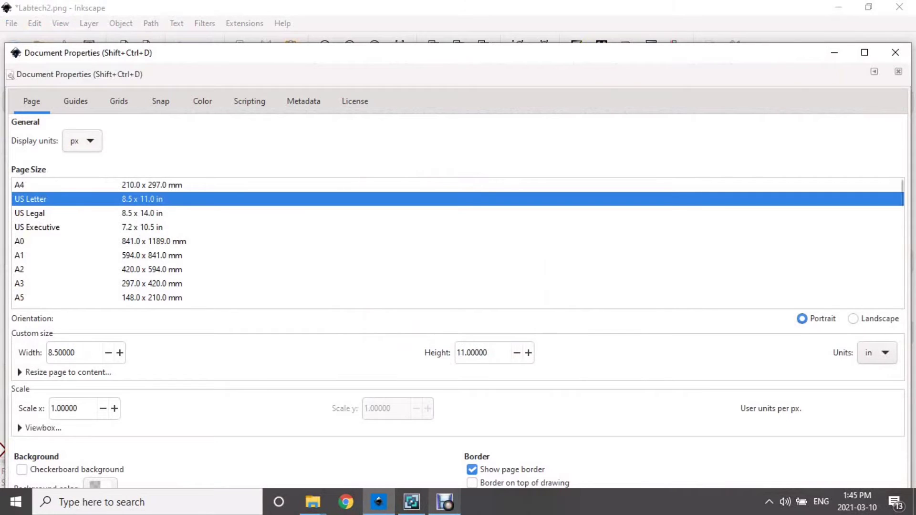
pyautogui.click(82, 141)
pyautogui.press('Escape')
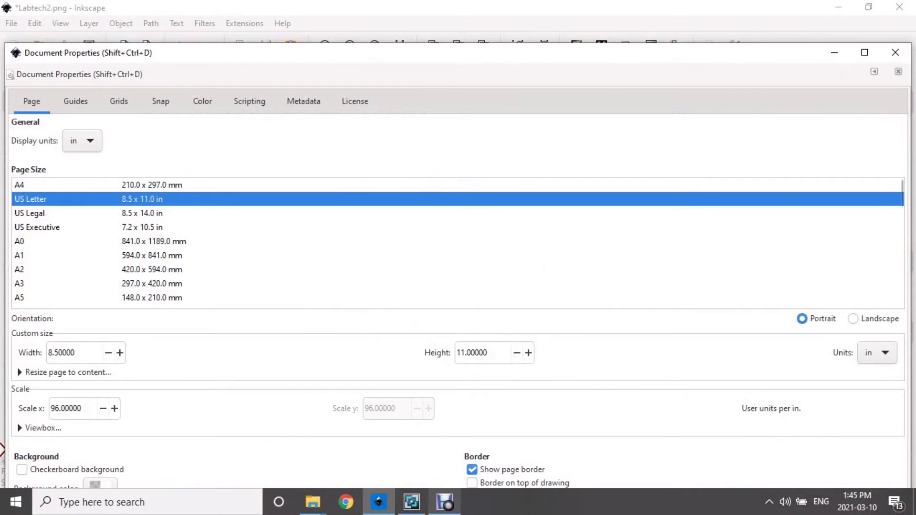
pyautogui.click(853, 319)
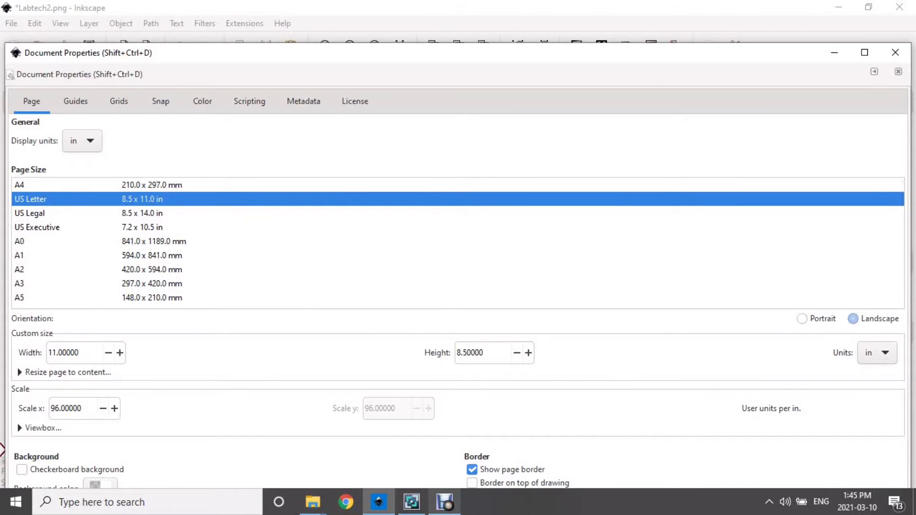
pyautogui.click(895, 52)
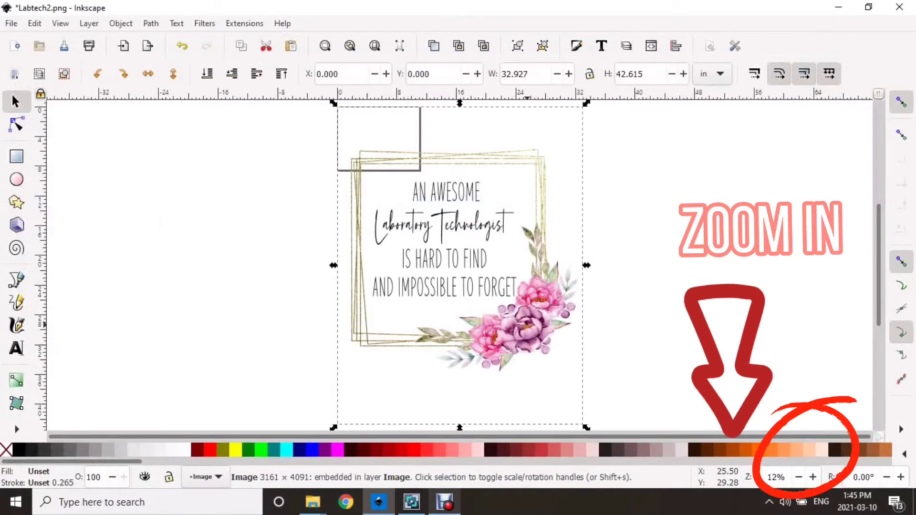
# Move the Labtech2 image toward the page and shrink its height
pyautogui.moveTo(340, 111)
pyautogui.mouseDown()
pyautogui.moveTo(220, 110)
pyautogui.moveTo(369, 244)
pyautogui.mouseUp()
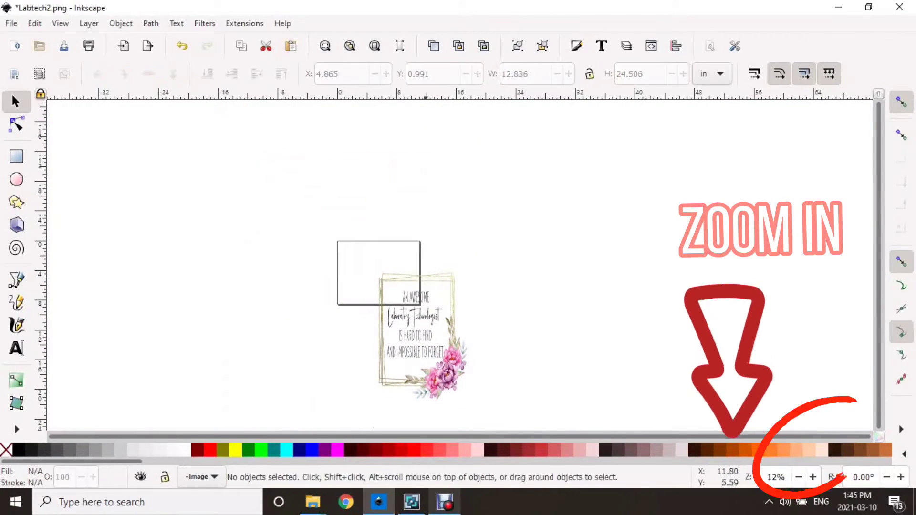
pyautogui.scroll(-4, 392, 205)
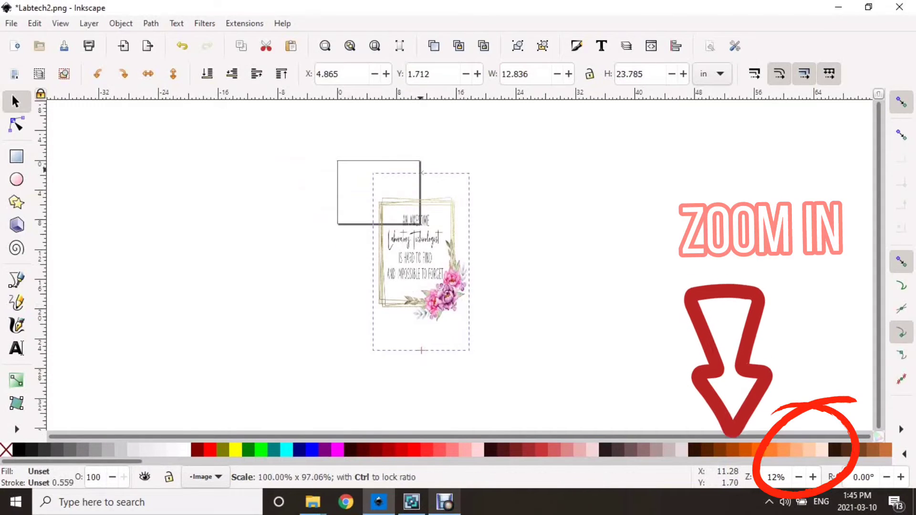
pyautogui.moveTo(421, 164); pyautogui.dragTo(422, 262)
pyautogui.moveTo(444, 318)
pyautogui.mouseDown()
pyautogui.moveTo(395, 196)
pyautogui.moveTo(402, 209)
pyautogui.moveTo(398, 231)
pyautogui.moveTo(390, 230)
pyautogui.mouseUp()
# Zoom in and fine-tune the image's size and position over the landscape page
pyautogui.scroll(1, 410, 227)
pyautogui.scroll(1, 410, 229)
pyautogui.scroll(3, 411, 229)
pyautogui.scroll(1, 436, 262)
pyautogui.scroll(1, 437, 263)
pyautogui.scroll(3, 290, 185)
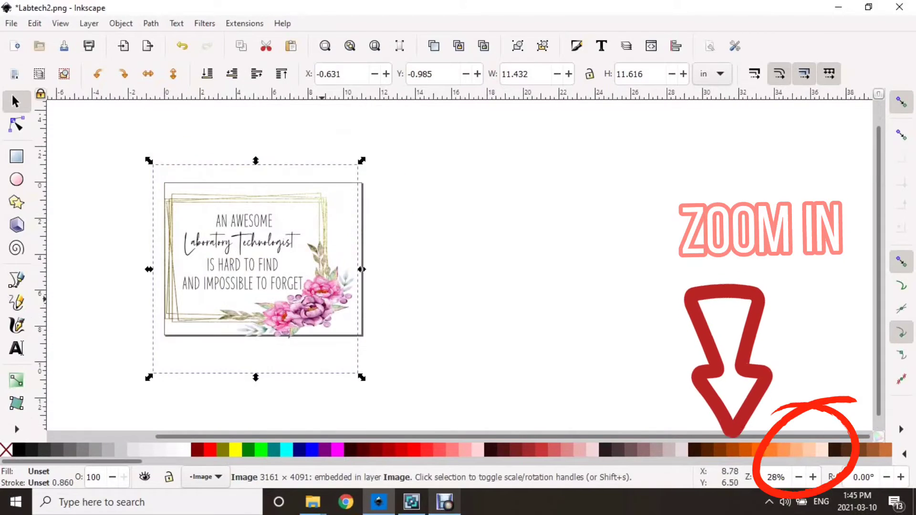
pyautogui.moveTo(328, 305); pyautogui.dragTo(335, 301)
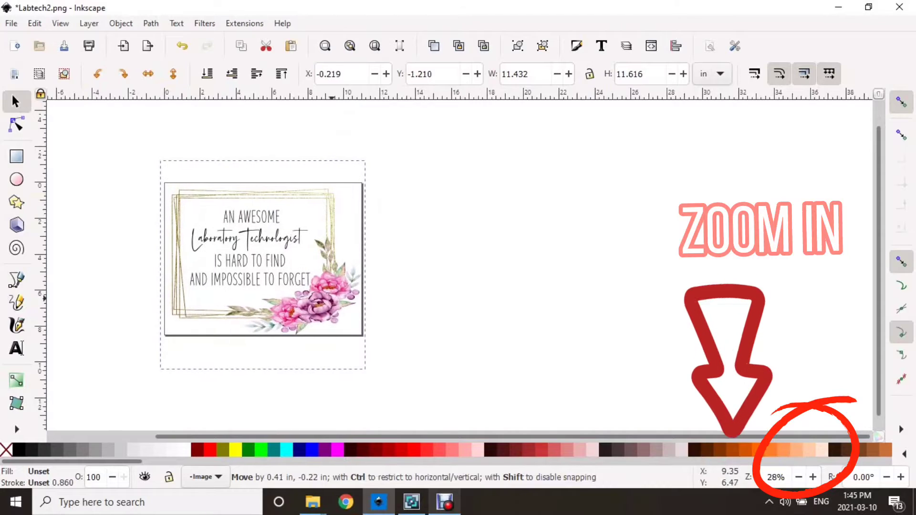
pyautogui.moveTo(368, 373); pyautogui.dragTo(361, 369)
pyautogui.moveTo(322, 308); pyautogui.dragTo(329, 310)
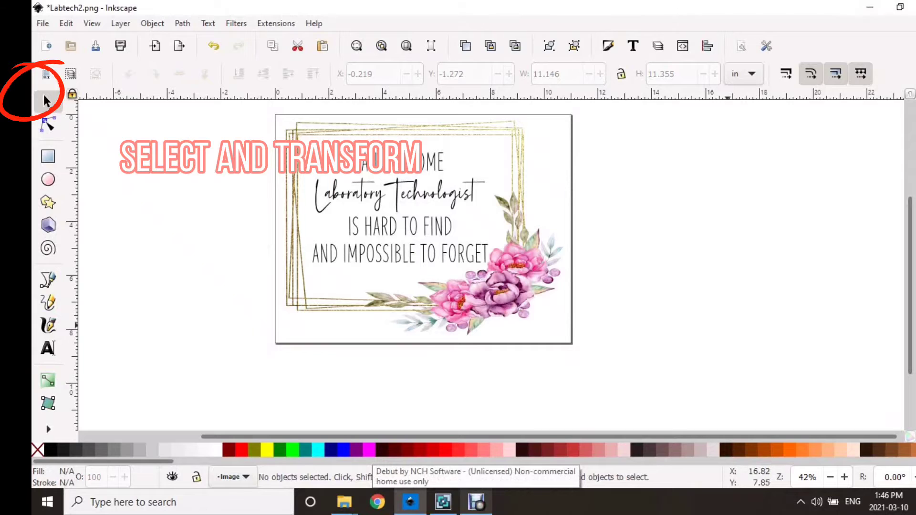
# Select the Laboratory Technologist print and nudge it within the page borders
pyautogui.click(457, 304)
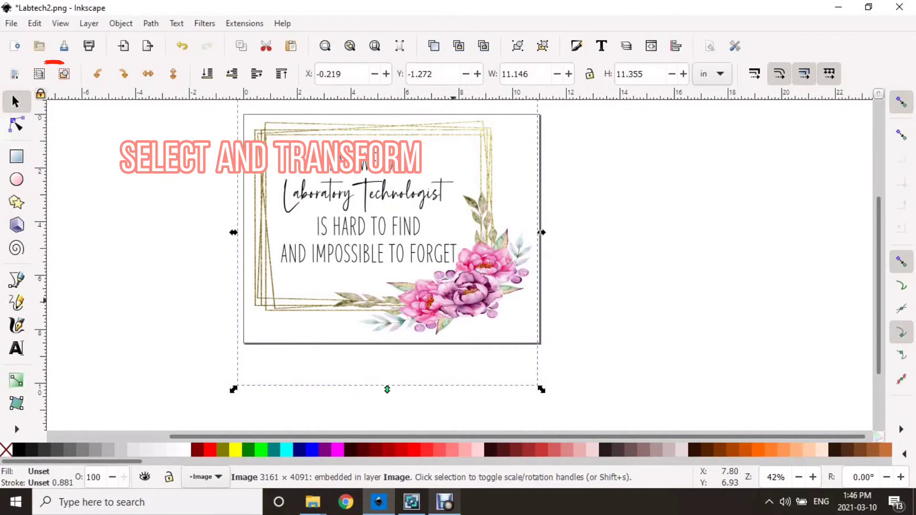
pyautogui.moveTo(459, 306)
pyautogui.mouseDown()
pyautogui.moveTo(162, 287)
pyautogui.moveTo(285, 308)
pyautogui.moveTo(480, 308)
pyautogui.moveTo(460, 310)
pyautogui.mouseUp()
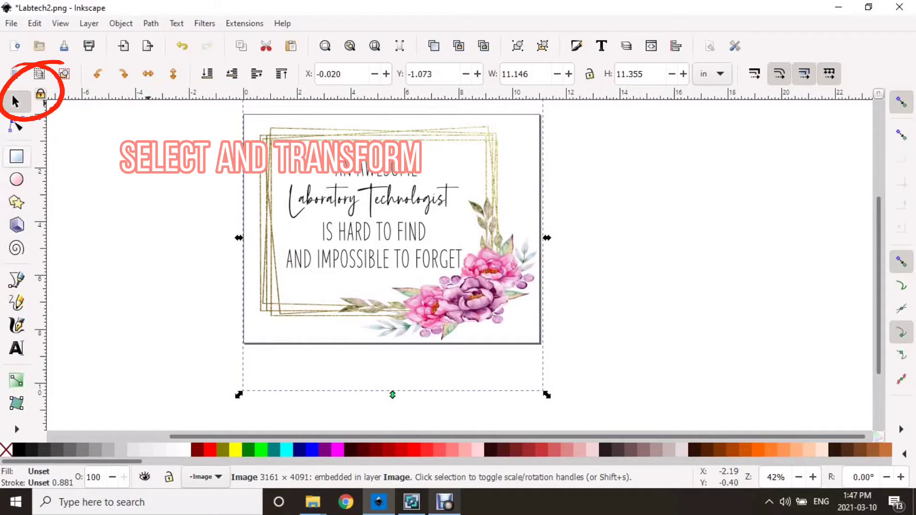
# Draw a blue rectangle, circle and five-pointed star left of the page, plus a looping calligraphic stroke right of it
pyautogui.click(17, 157)
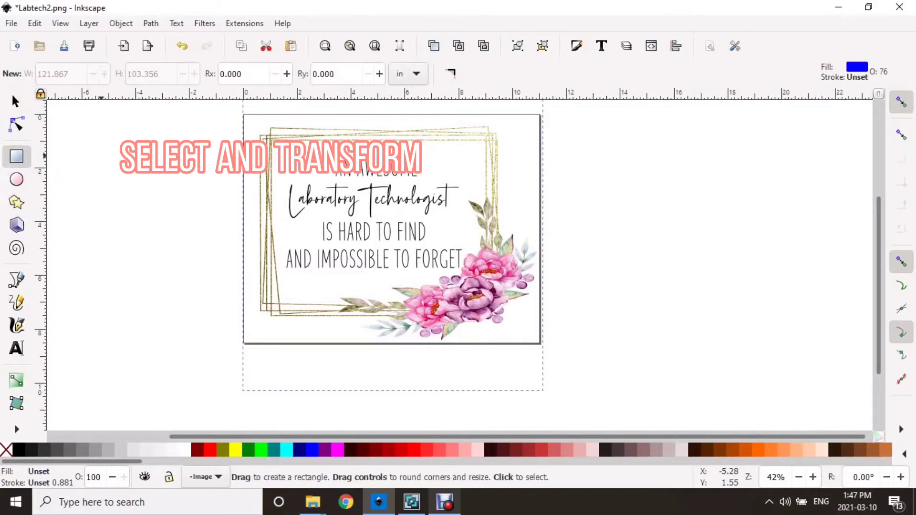
pyautogui.moveTo(101, 156); pyautogui.dragTo(159, 225)
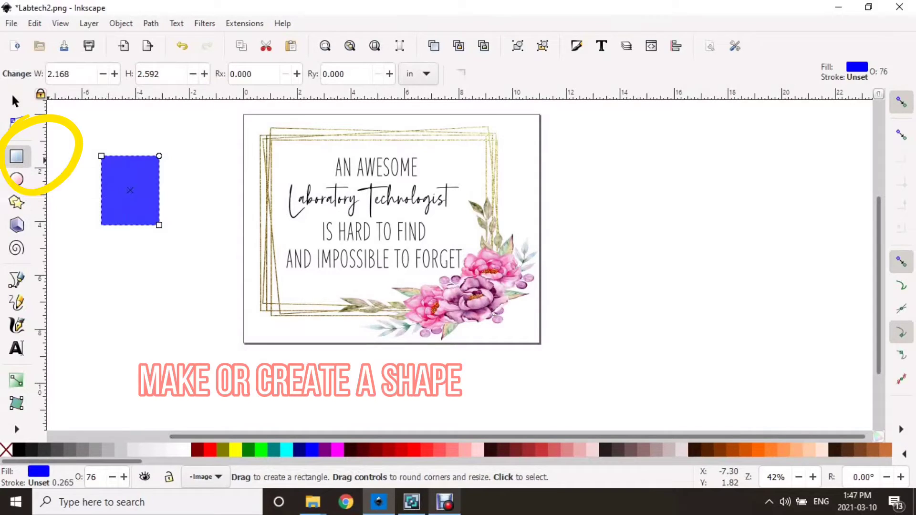
pyautogui.click(17, 180)
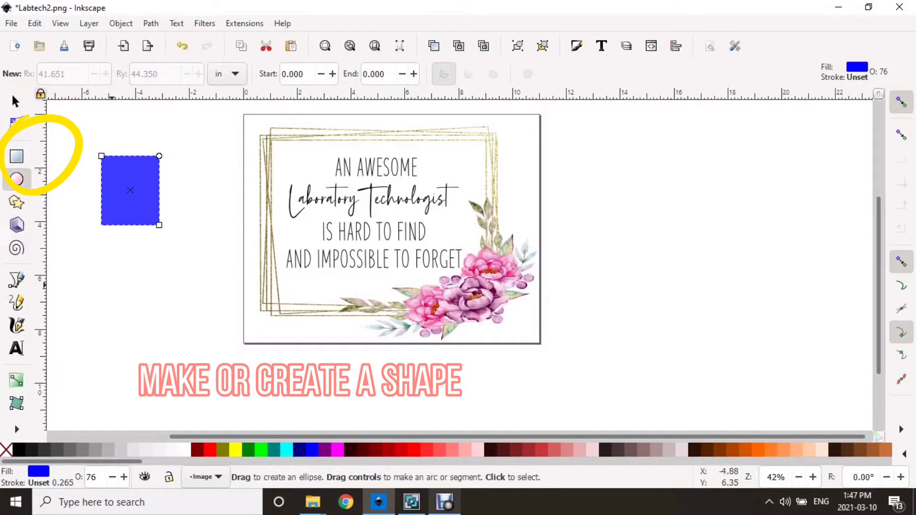
pyautogui.moveTo(107, 277); pyautogui.dragTo(155, 320)
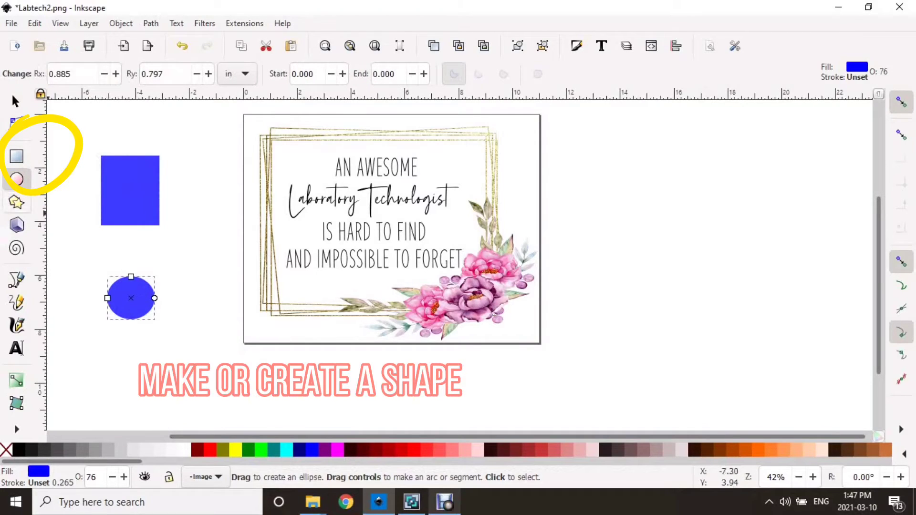
pyautogui.click(17, 203)
pyautogui.moveTo(92, 348); pyautogui.dragTo(124, 391)
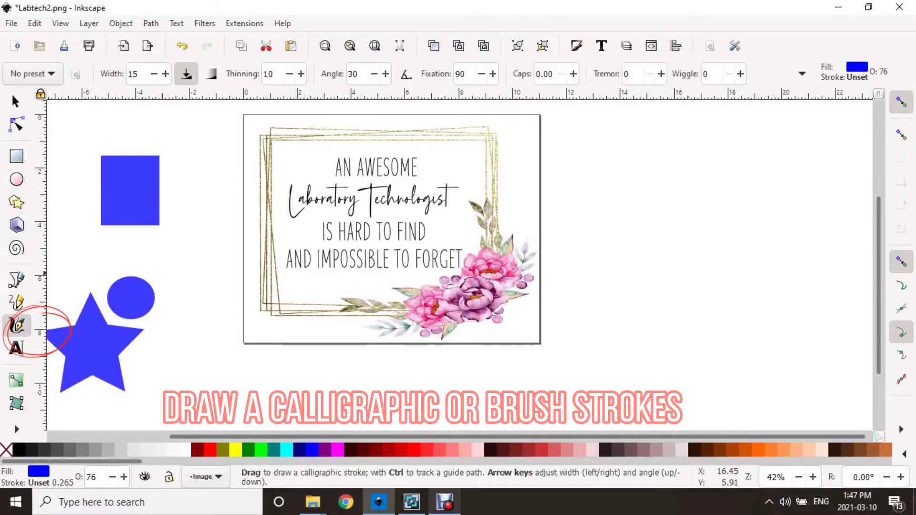
pyautogui.moveTo(655, 276); pyautogui.dragTo(693, 238)
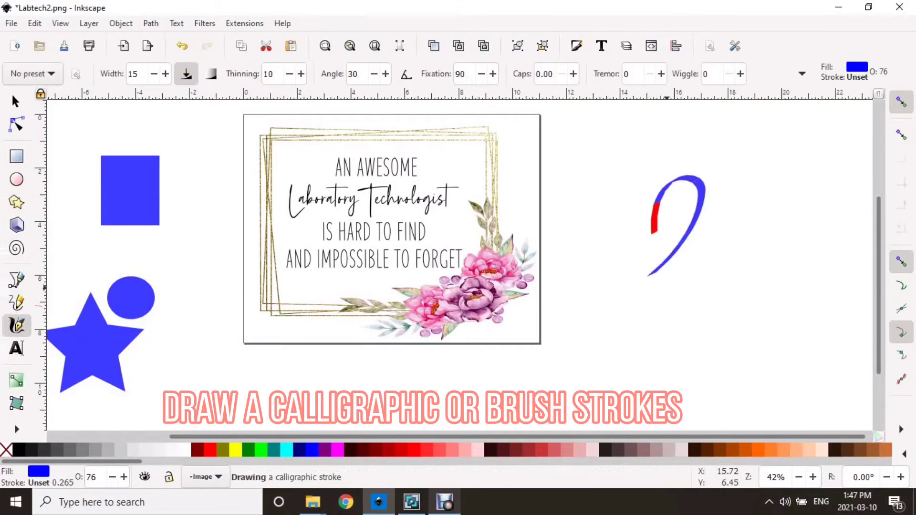
pyautogui.moveTo(743, 287); pyautogui.dragTo(753, 302)
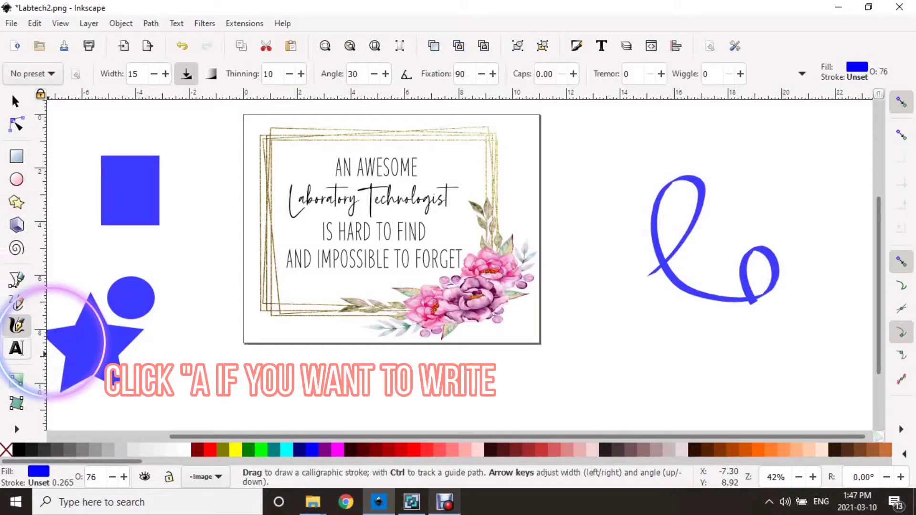
# Add 'Crafts by Julyf' text at size 40 just below the page
pyautogui.click(17, 349)
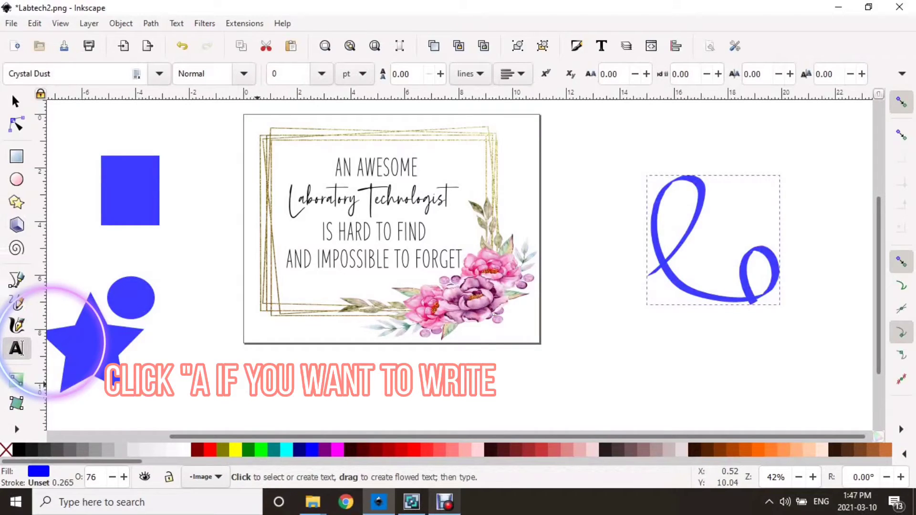
pyautogui.click(334, 382)
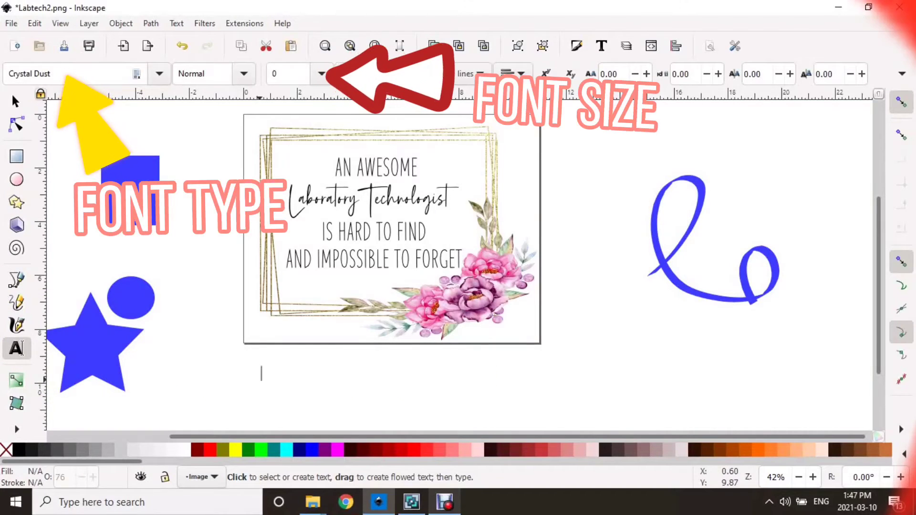
pyautogui.click(265, 377)
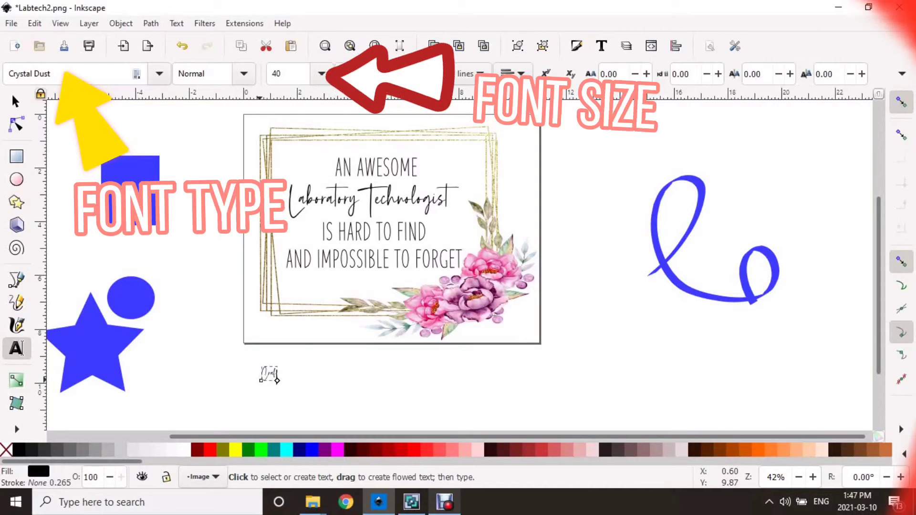
pyautogui.write('ty')
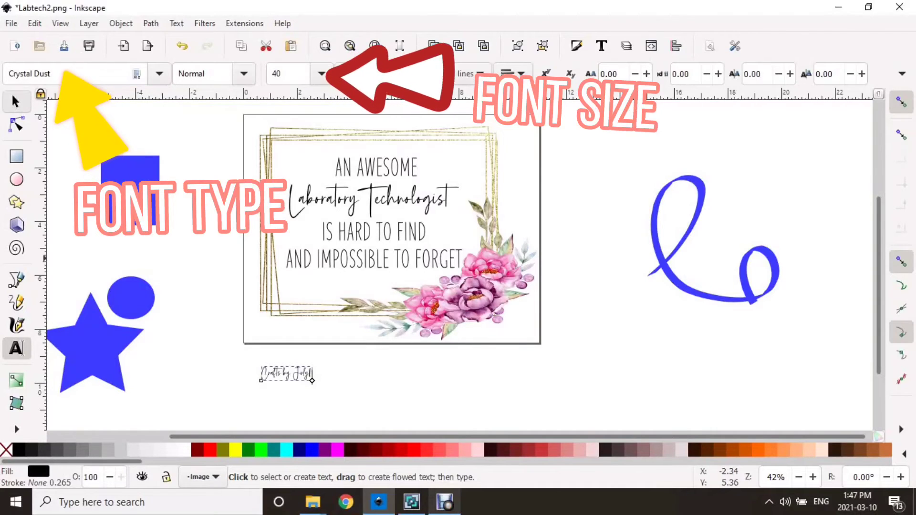
# Enlarge the signature text to about 4.4 in wide and move it up under the page
pyautogui.press('s')
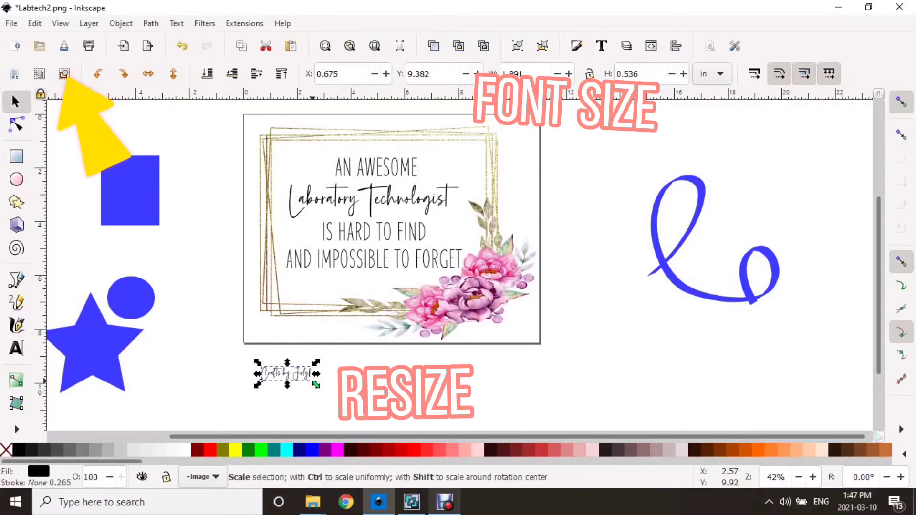
pyautogui.moveTo(316, 385); pyautogui.dragTo(384, 424)
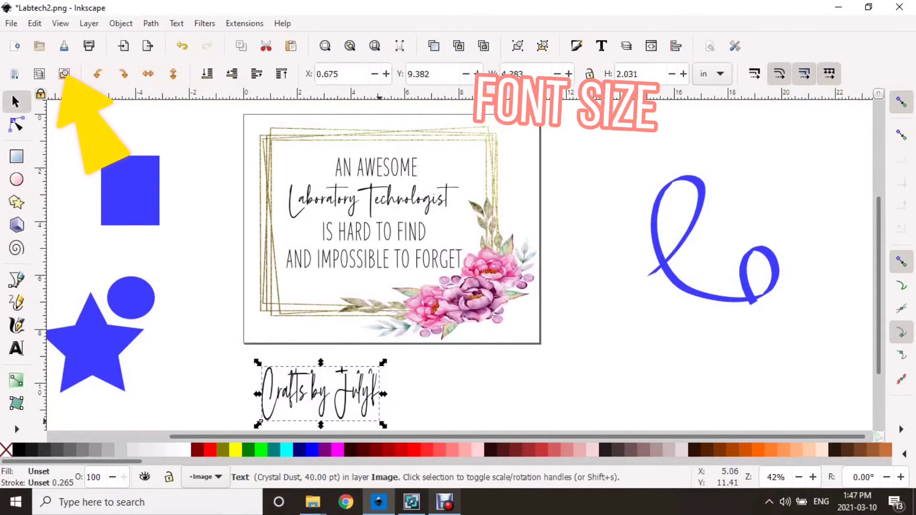
pyautogui.moveTo(260, 422); pyautogui.dragTo(279, 400)
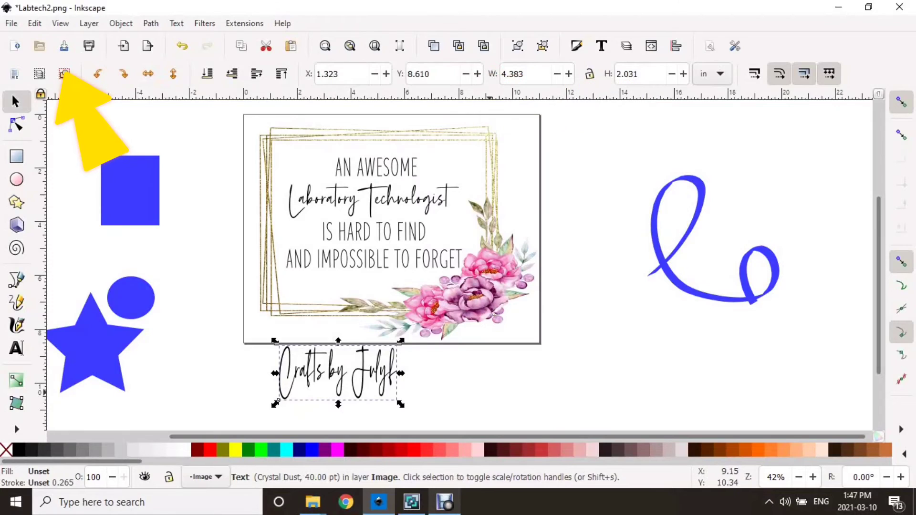
# Change the 'Crafts by Julyf' font to sans-serif and recolour it aqua, blue, then purple
pyautogui.press('t')
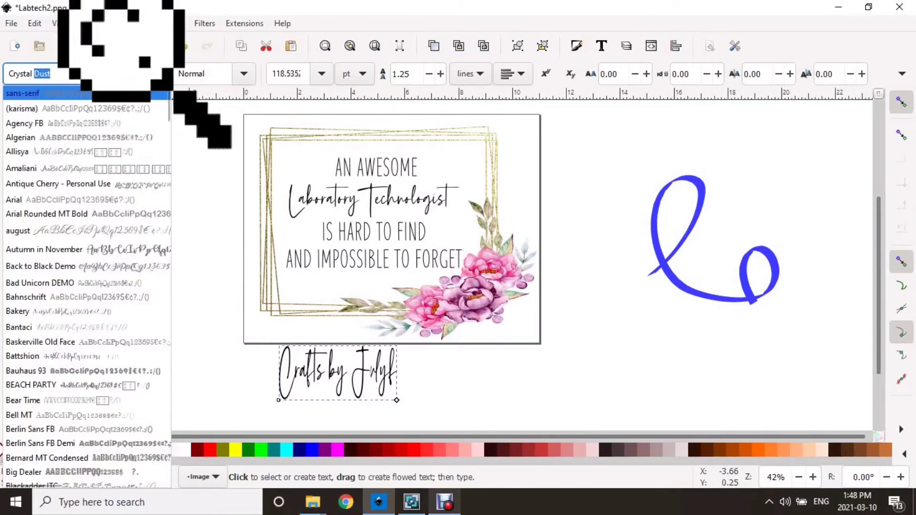
pyautogui.click(22, 93)
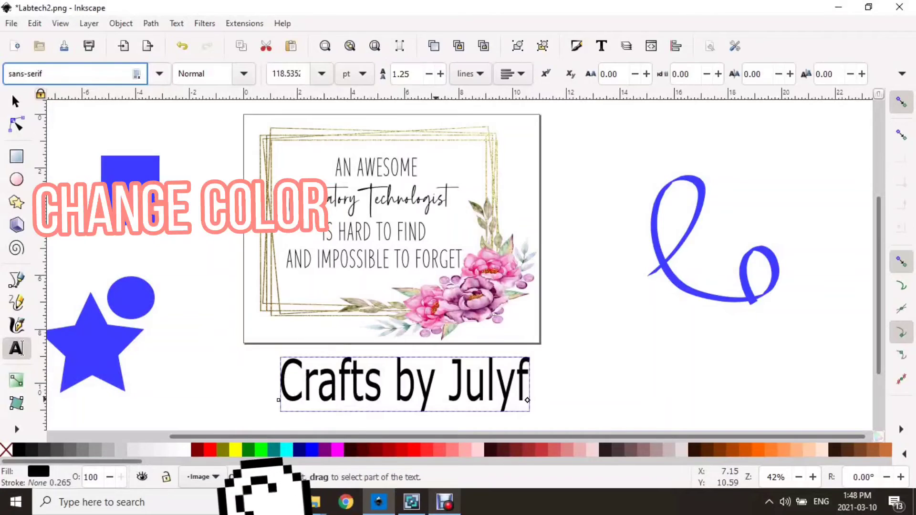
pyautogui.click(287, 450)
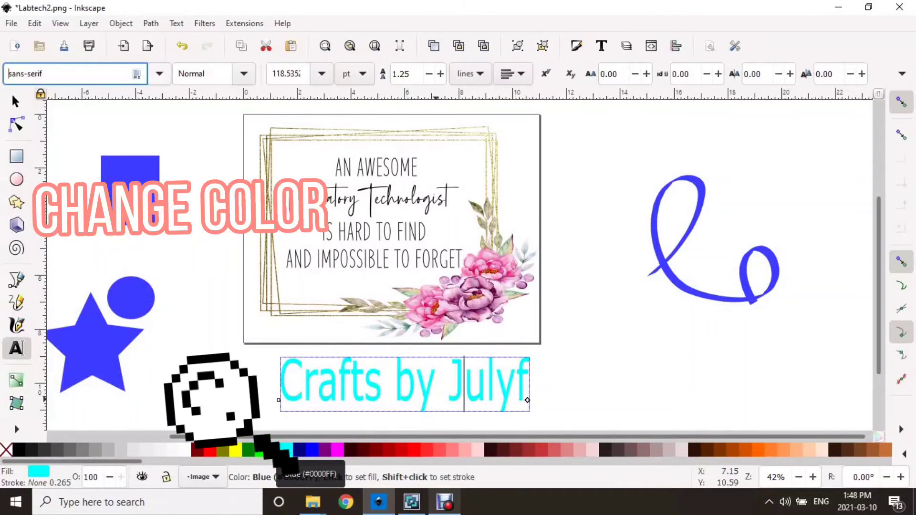
pyautogui.click(312, 450)
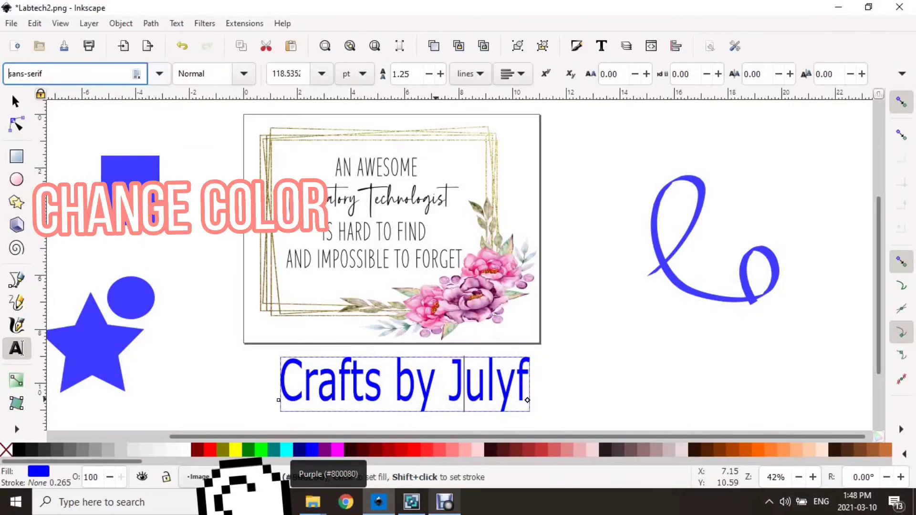
pyautogui.click(324, 450)
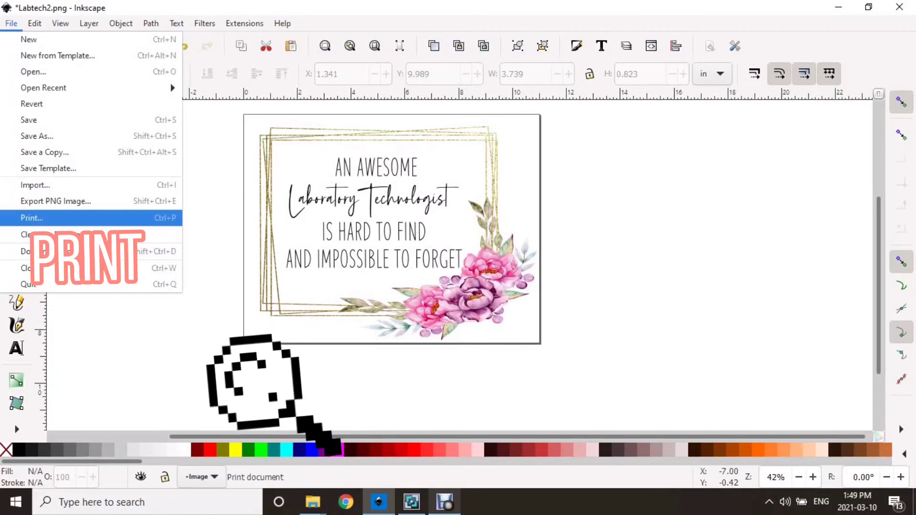
# Dismiss the open File menu so the canvas shows only the framed floral print
pyautogui.press('Return')
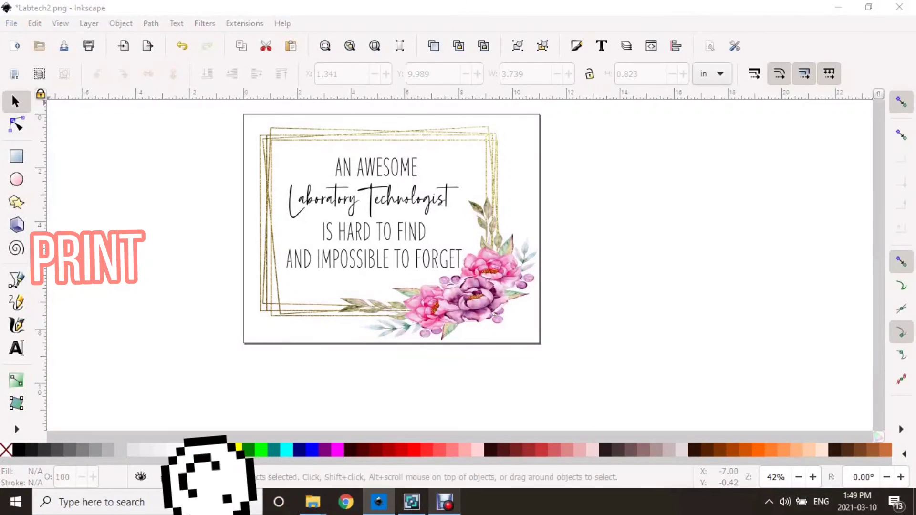